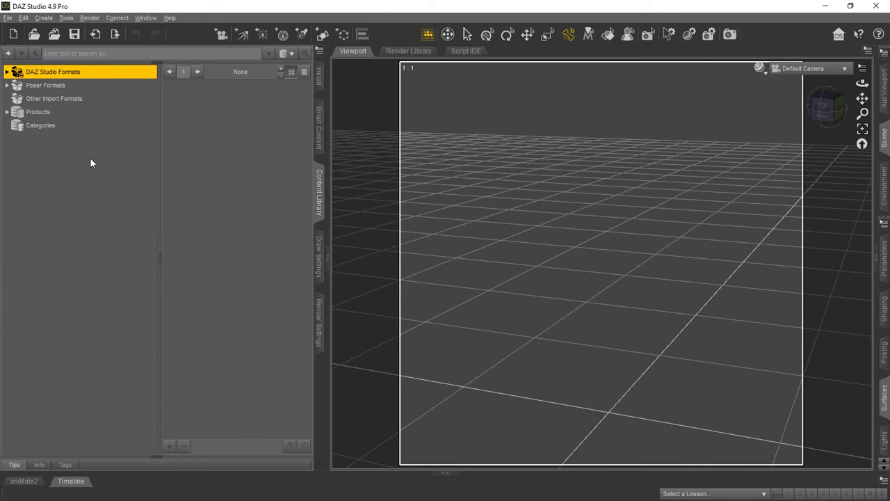
Expand Products > S in the Content Library and scroll to the SY Ultra Templates Genesis 8 products.
{"action": "left_click", "coordinate": [32, 114]}
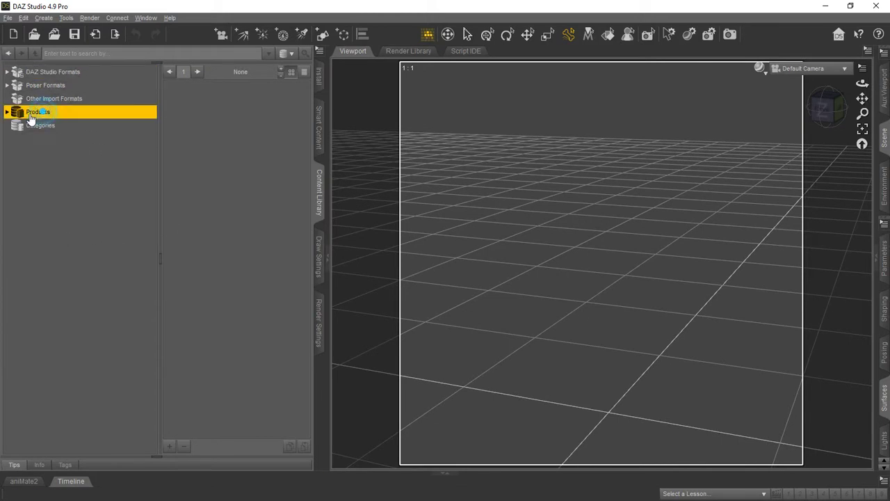
{"action": "left_click", "coordinate": [7, 112]}
{"action": "scroll", "coordinate": [77, 267], "scroll_direction": "down", "scroll_amount": 1}
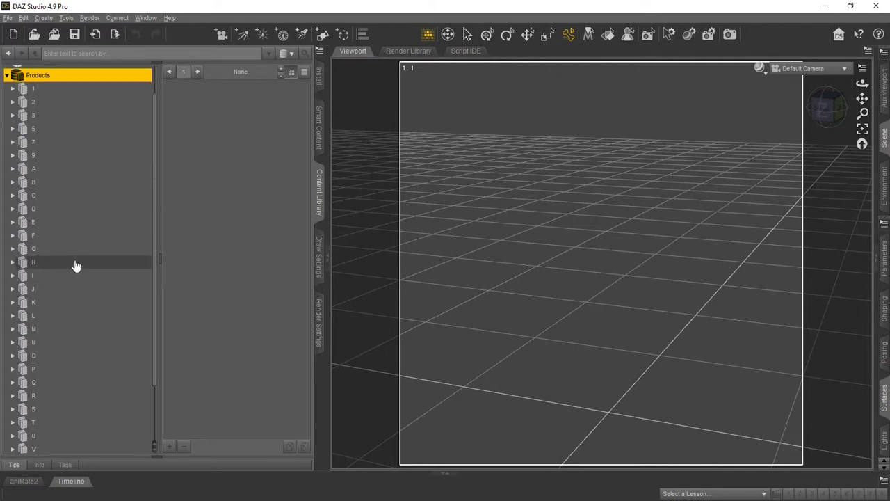
{"action": "scroll", "coordinate": [76, 267], "scroll_direction": "down", "scroll_amount": 2}
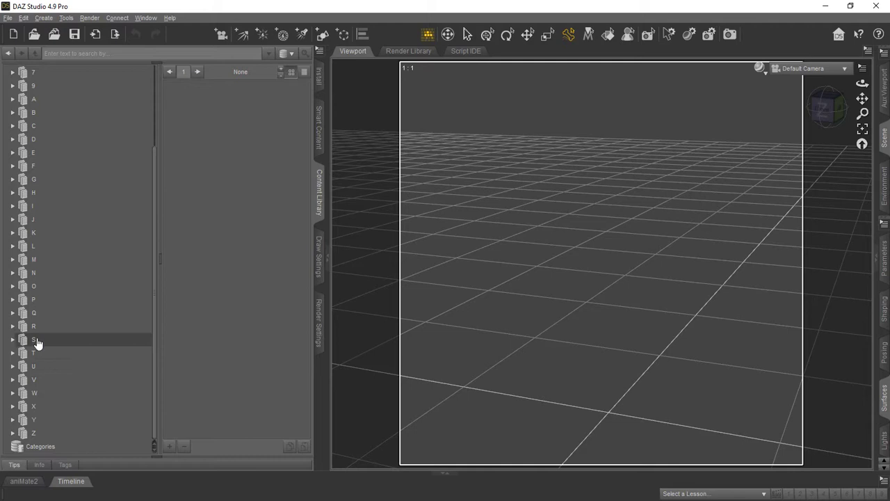
{"action": "left_click", "coordinate": [36, 340]}
{"action": "left_click", "coordinate": [13, 340]}
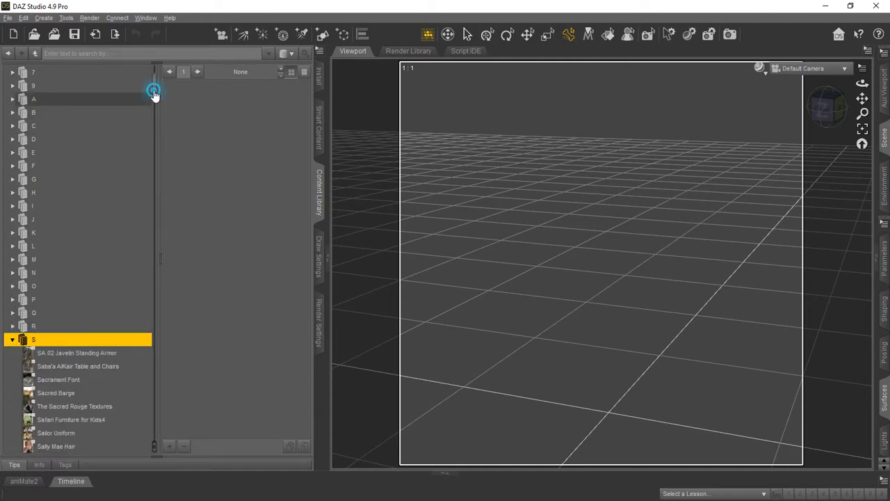
{"action": "mouse_move", "coordinate": [154, 93]}
{"action": "left_mouse_down"}
{"action": "mouse_move", "coordinate": [143, 314]}
{"action": "mouse_move", "coordinate": [145, 305]}
{"action": "mouse_move", "coordinate": [155, 441]}
{"action": "left_mouse_up"}
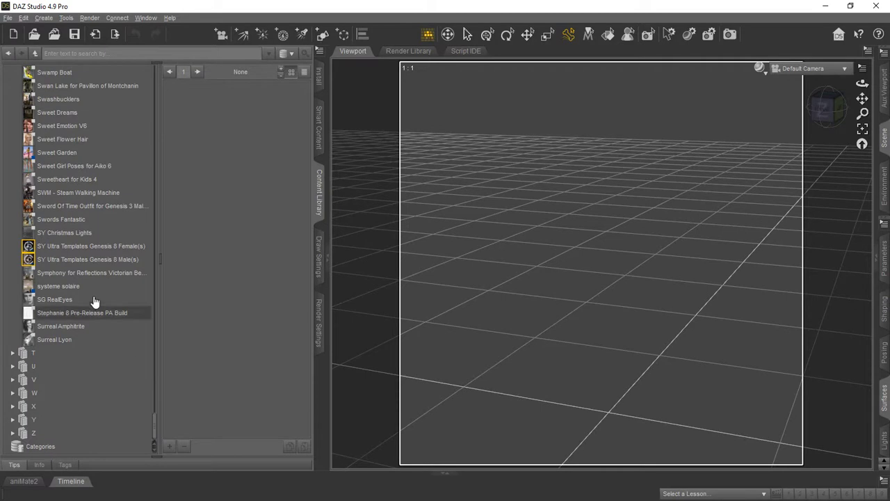
Preview the Female(s) and Male(s) products, ending on the Genesis 8 Female(s) PDF Manual.
{"action": "left_click", "coordinate": [92, 247]}
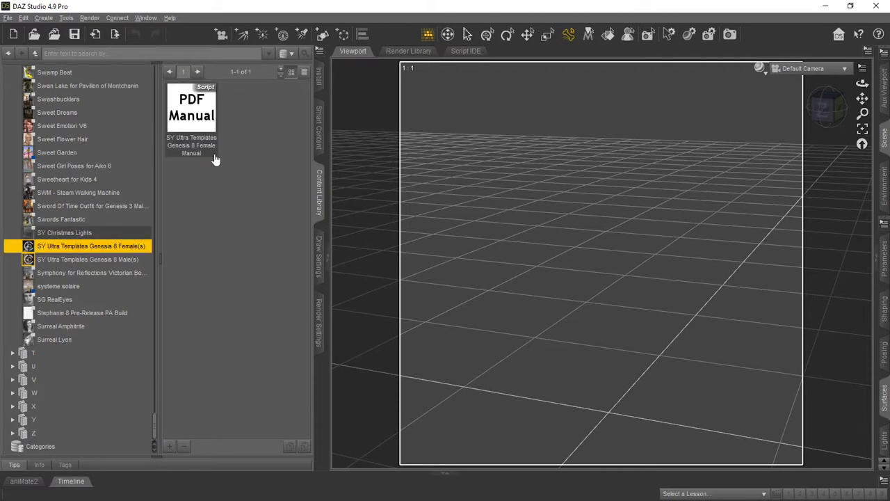
{"action": "left_click", "coordinate": [108, 261]}
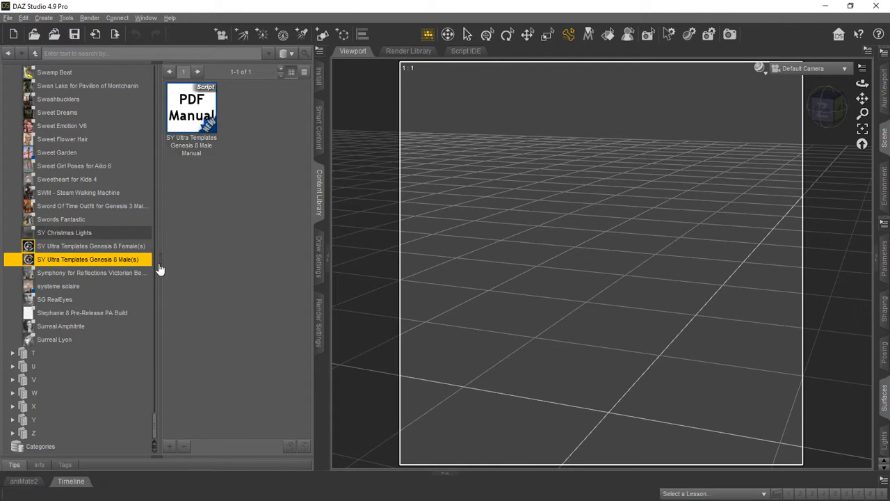
{"action": "mouse_move", "coordinate": [156, 421]}
{"action": "left_mouse_down"}
{"action": "mouse_move", "coordinate": [176, 153]}
{"action": "mouse_move", "coordinate": [134, 89]}
{"action": "left_mouse_up"}
{"action": "left_click", "coordinate": [104, 365]}
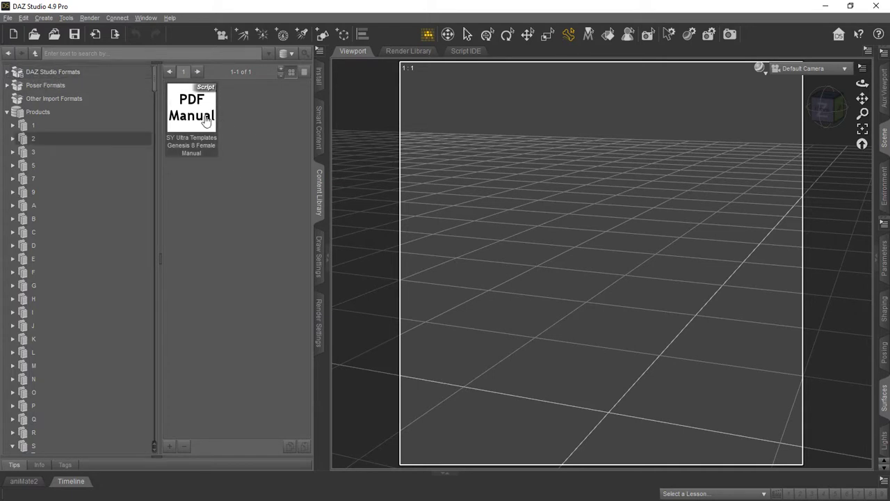
Expand DAZ Studio Formats > My DAZ 3D Library > People down to Genesis 8 Female's Clothing folder.
{"action": "left_click", "coordinate": [7, 72]}
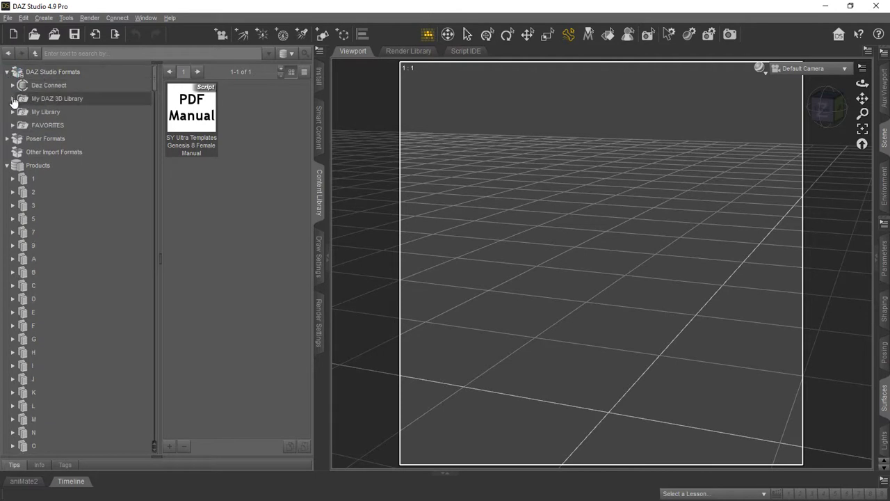
{"action": "left_click", "coordinate": [13, 98]}
{"action": "scroll", "coordinate": [43, 250], "scroll_direction": "down", "scroll_amount": 2}
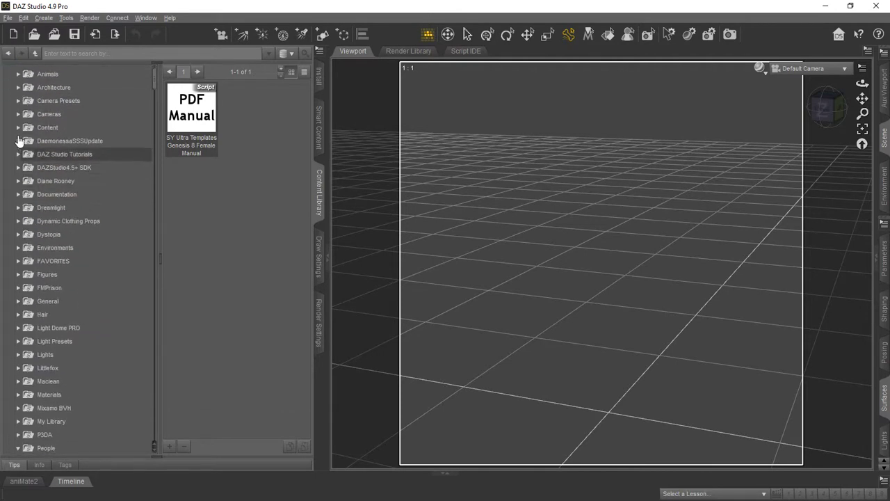
{"action": "scroll", "coordinate": [21, 160], "scroll_direction": "down", "scroll_amount": 2}
{"action": "scroll", "coordinate": [23, 188], "scroll_direction": "down", "scroll_amount": 2}
{"action": "scroll", "coordinate": [25, 209], "scroll_direction": "down", "scroll_amount": 1}
{"action": "scroll", "coordinate": [28, 222], "scroll_direction": "down", "scroll_amount": 1}
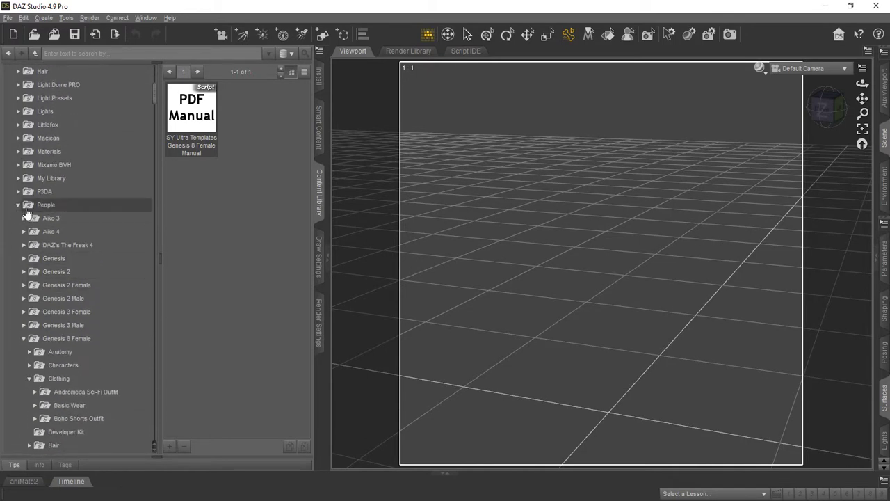
{"action": "left_click", "coordinate": [18, 205]}
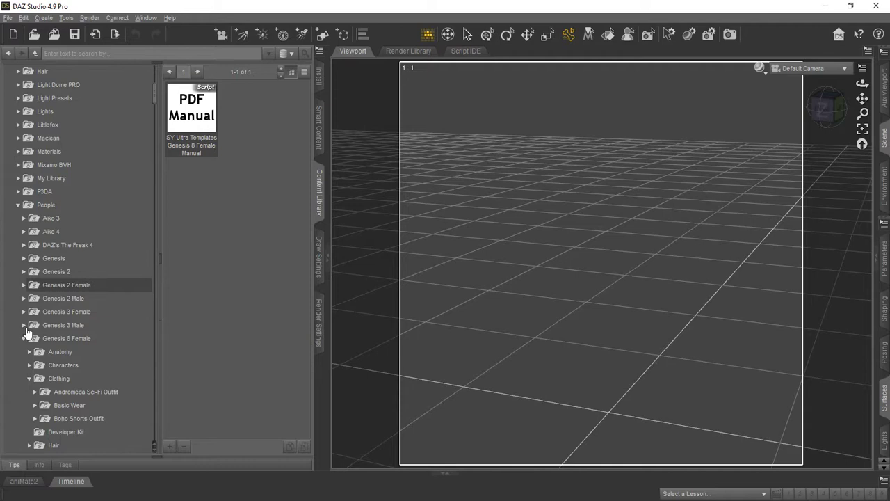
{"action": "scroll", "coordinate": [29, 332], "scroll_direction": "down", "scroll_amount": 1}
{"action": "scroll", "coordinate": [28, 320], "scroll_direction": "down", "scroll_amount": 1}
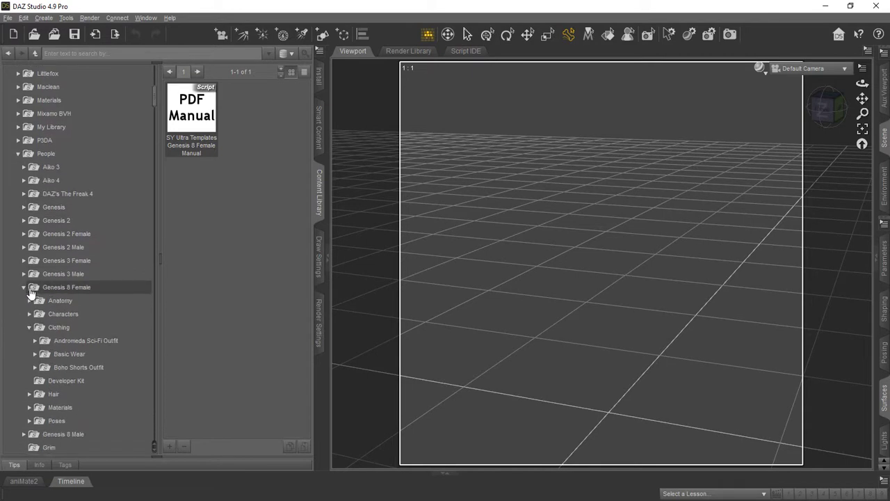
{"action": "scroll", "coordinate": [31, 309], "scroll_direction": "down", "scroll_amount": 1}
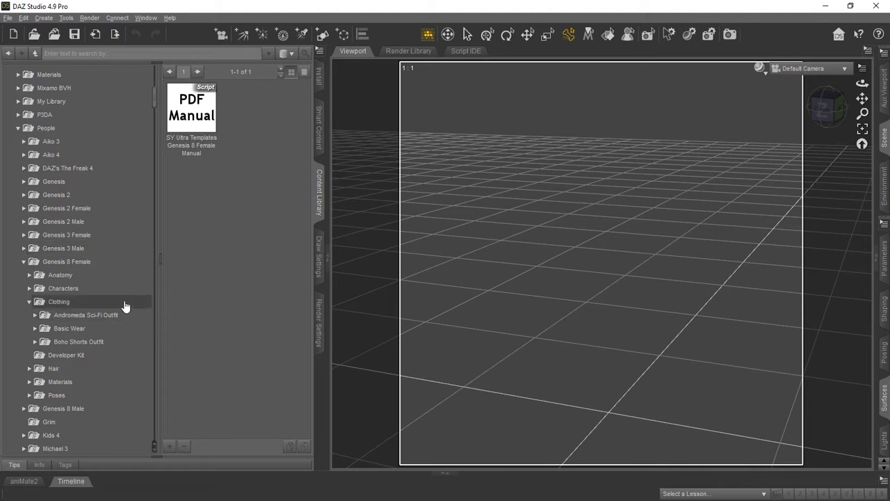
Create a sub-folder named 'SY Ultra Template' under Genesis 8 Female > Clothing.
{"action": "right_click", "coordinate": [51, 303]}
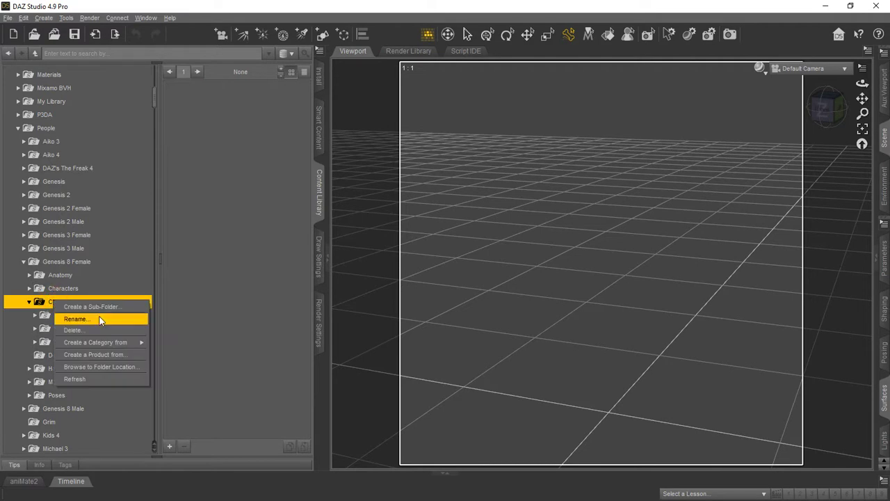
{"action": "left_click", "coordinate": [98, 304]}
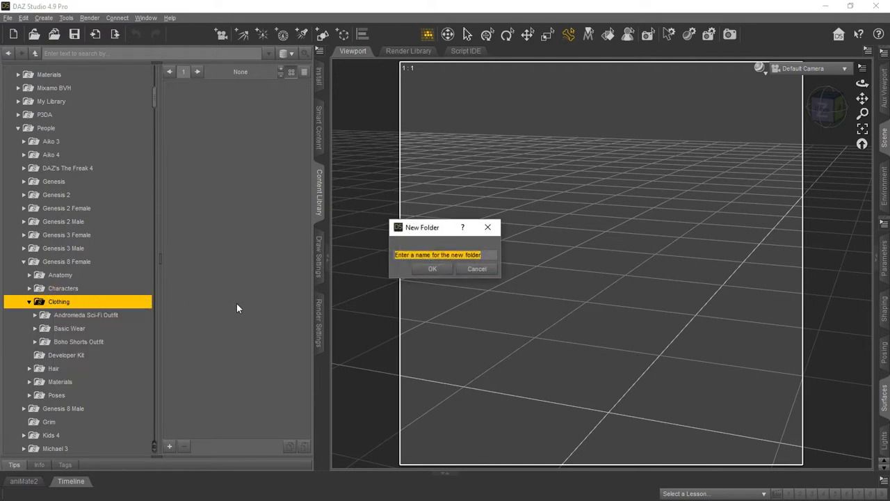
{"action": "type", "text": "SY Ultra Template"}
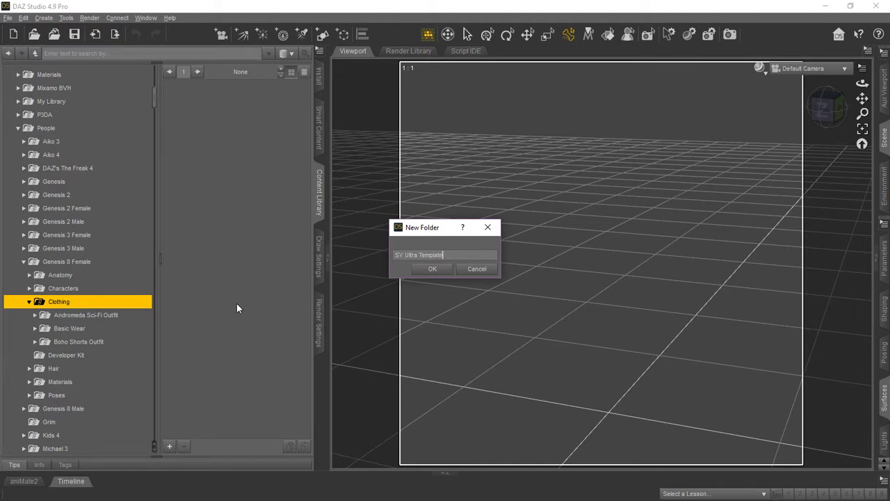
{"action": "left_click", "coordinate": [432, 270]}
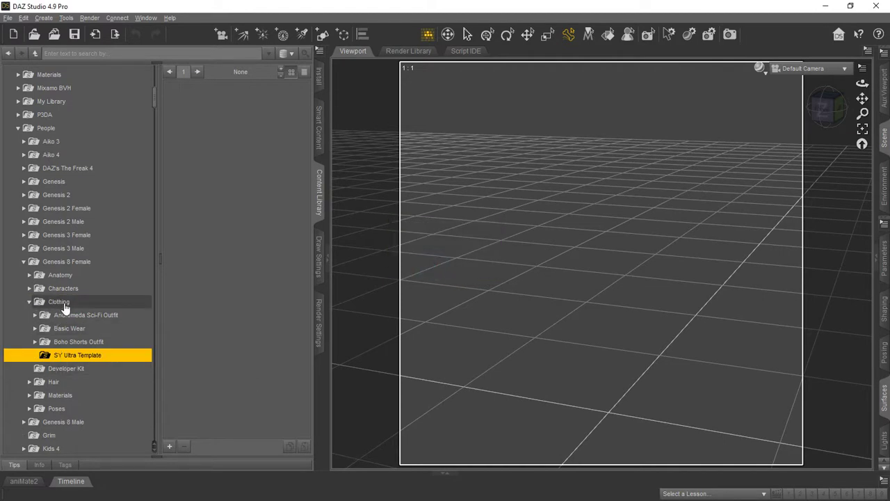
Bring the SY Ultra Templates Genesis 8 Female(s) product's PDF Manual back into view.
{"action": "left_click_drag", "start_coordinate": [155, 101], "coordinate": [143, 427]}
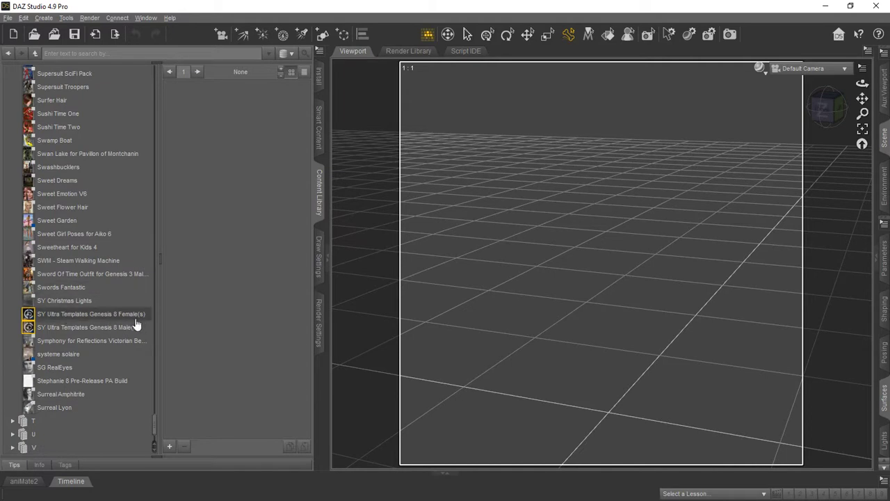
{"action": "left_click", "coordinate": [105, 315]}
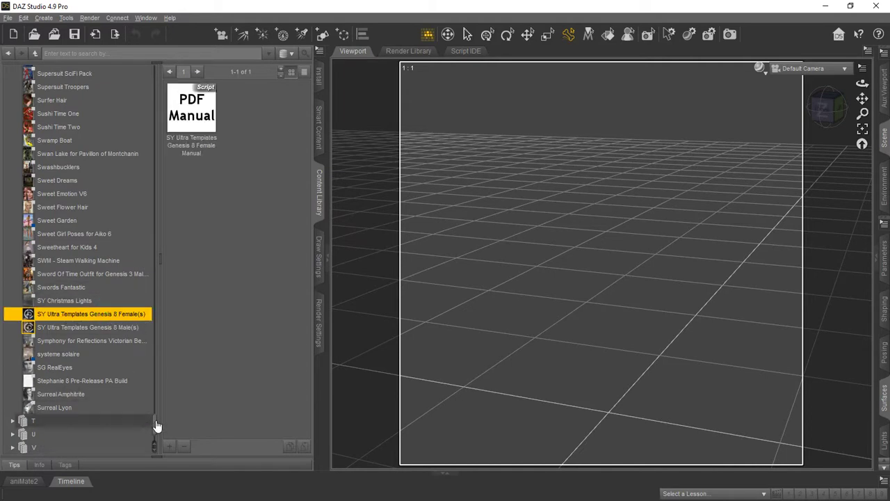
{"action": "left_click_drag", "start_coordinate": [156, 426], "coordinate": [175, 145]}
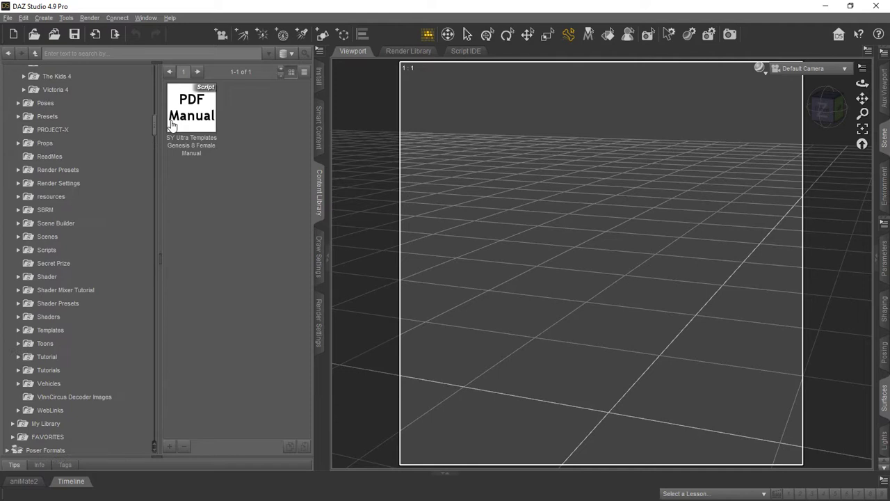
{"action": "scroll", "coordinate": [70, 229], "scroll_direction": "up", "scroll_amount": 3}
{"action": "scroll", "coordinate": [70, 230], "scroll_direction": "up", "scroll_amount": 3}
{"action": "scroll", "coordinate": [70, 229], "scroll_direction": "up", "scroll_amount": 3}
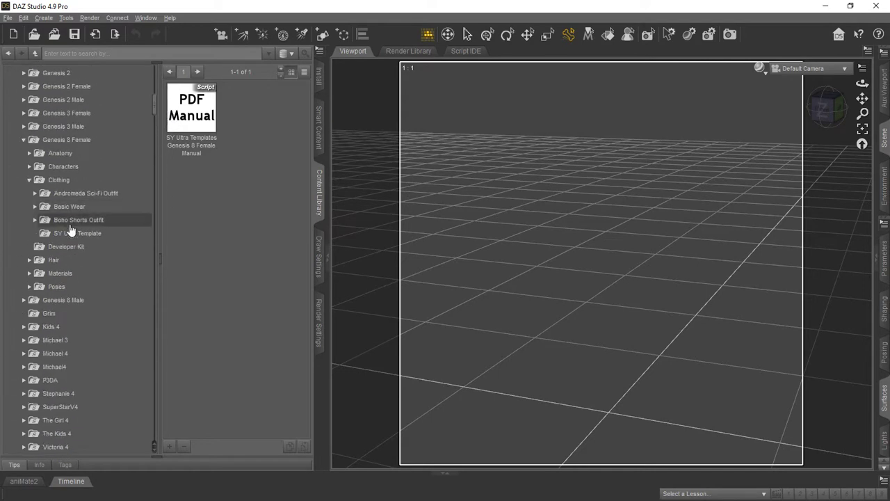
Copy the Female PDF Manual link and confirm it appears in the SY Ultra Template folder.
{"action": "left_click", "coordinate": [196, 113]}
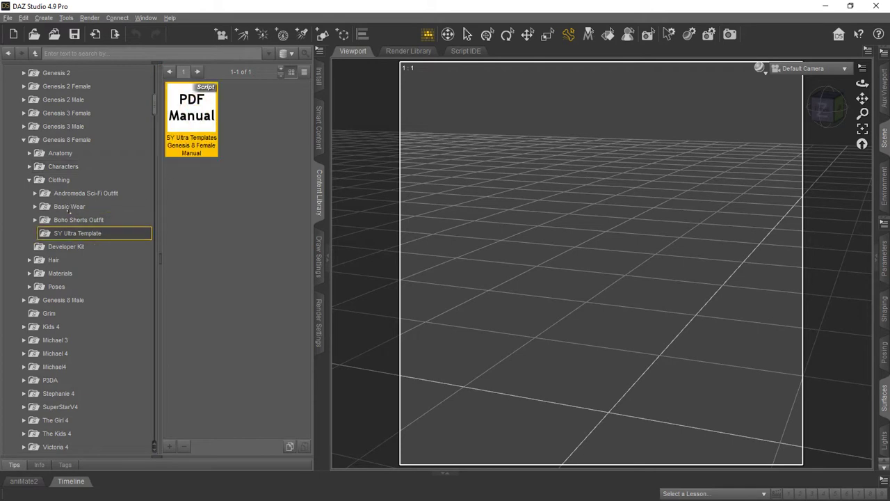
{"action": "right_click", "coordinate": [91, 233]}
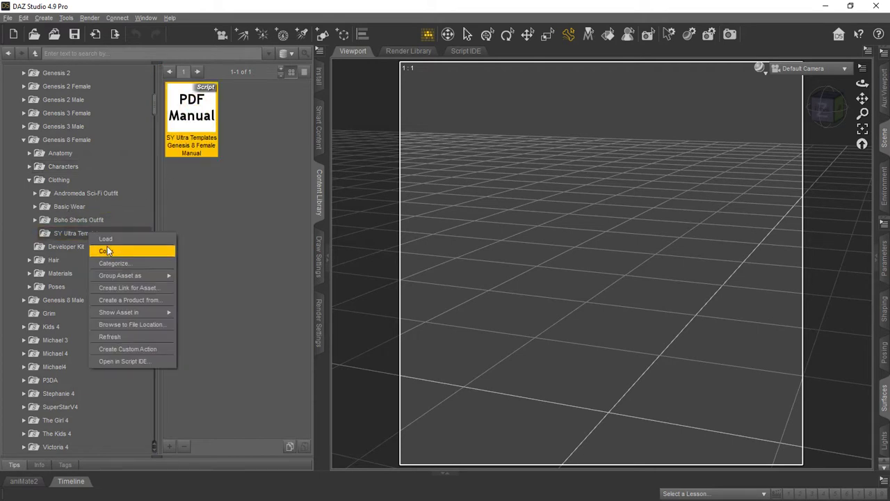
{"action": "left_click", "coordinate": [107, 252]}
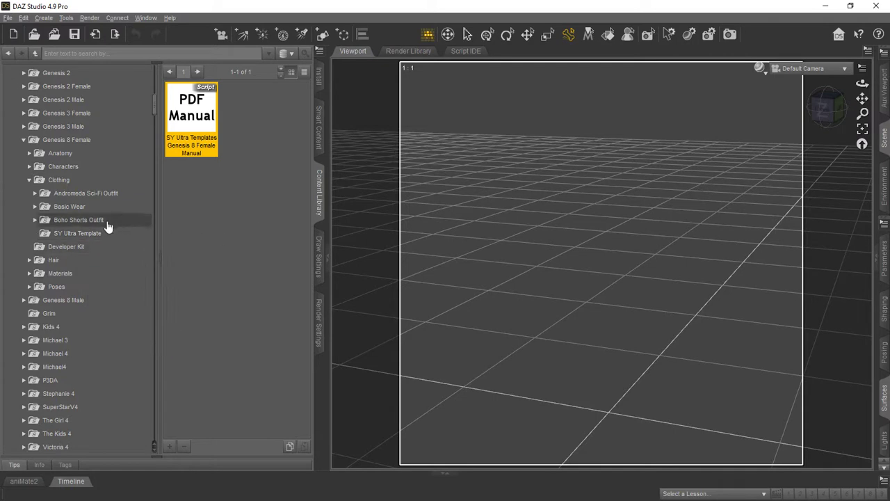
{"action": "left_click", "coordinate": [69, 234]}
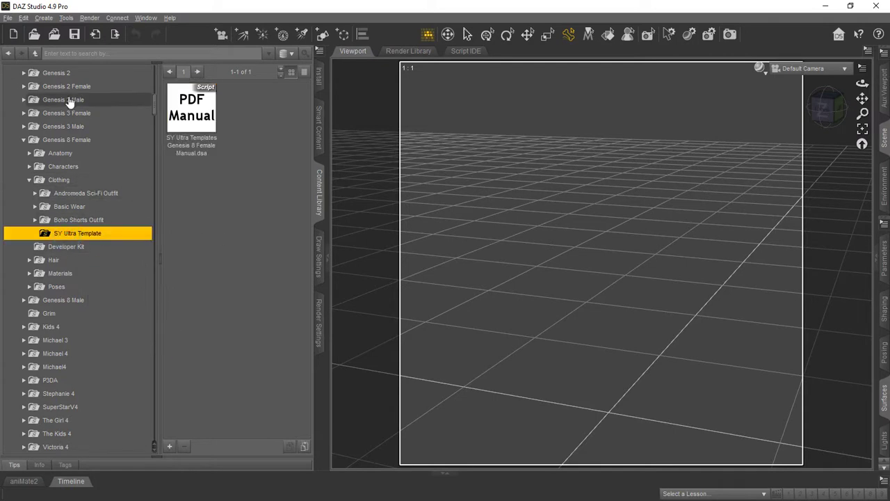
{"action": "left_click", "coordinate": [72, 181]}
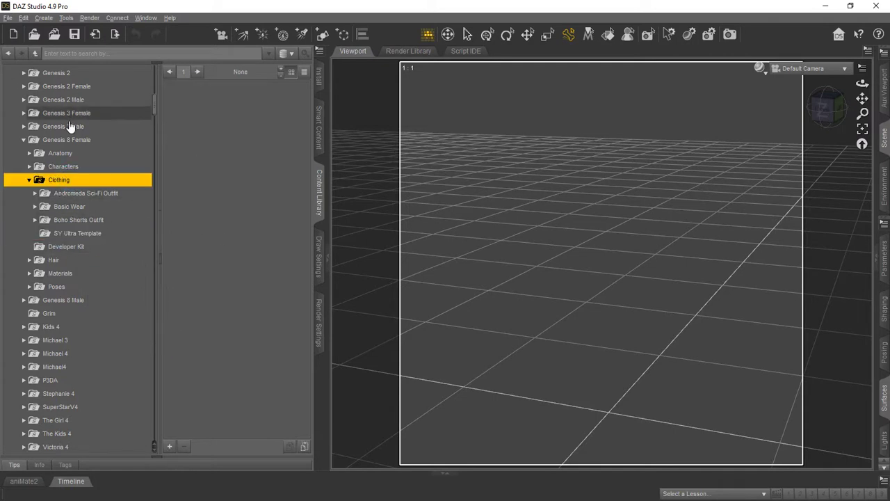
{"action": "left_click", "coordinate": [72, 234]}
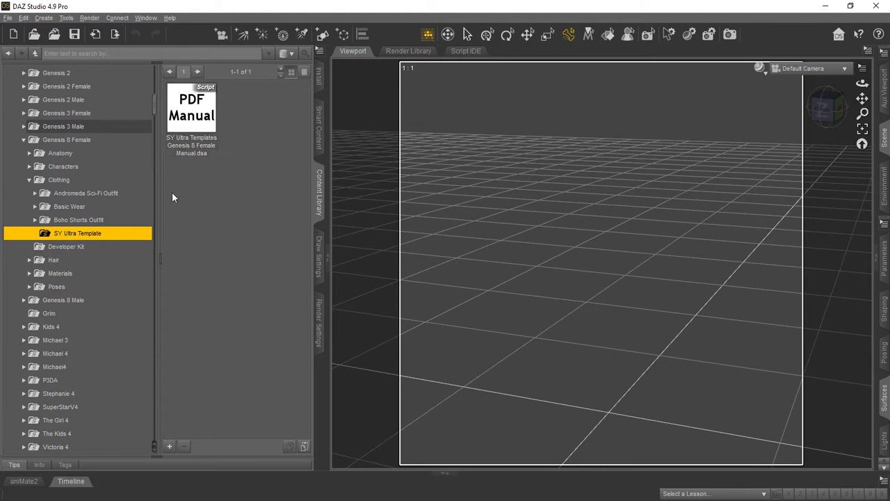
Collapse Genesis 8 Female and add a 'SY Ultra Template' sub-folder under Genesis 8 Male > Clothing.
{"action": "left_click", "coordinate": [23, 140]}
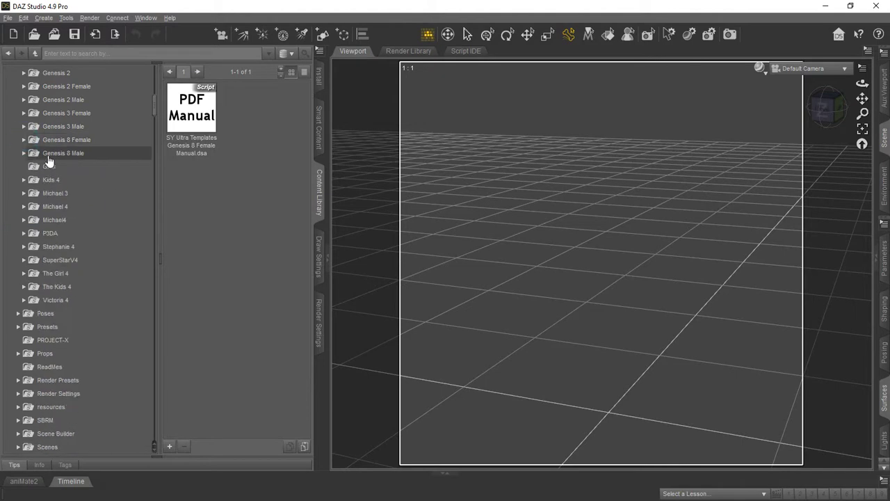
{"action": "left_click", "coordinate": [24, 153]}
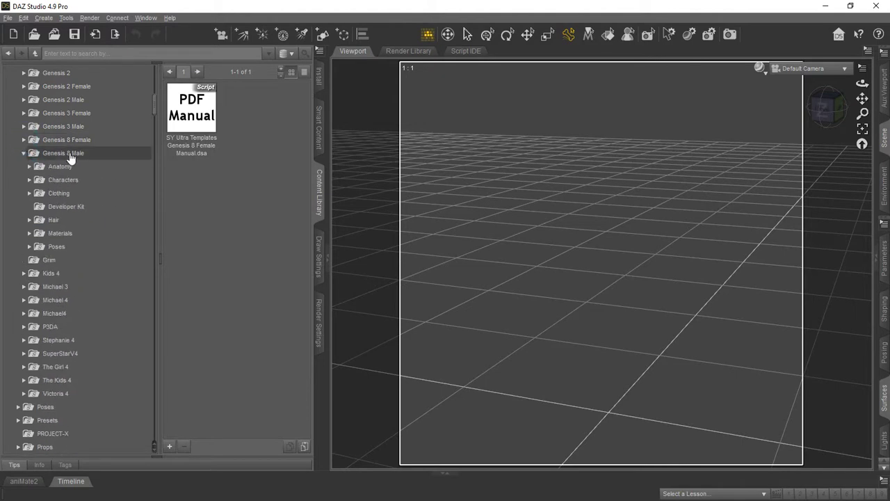
{"action": "left_click", "coordinate": [29, 193]}
{"action": "left_click", "coordinate": [60, 195]}
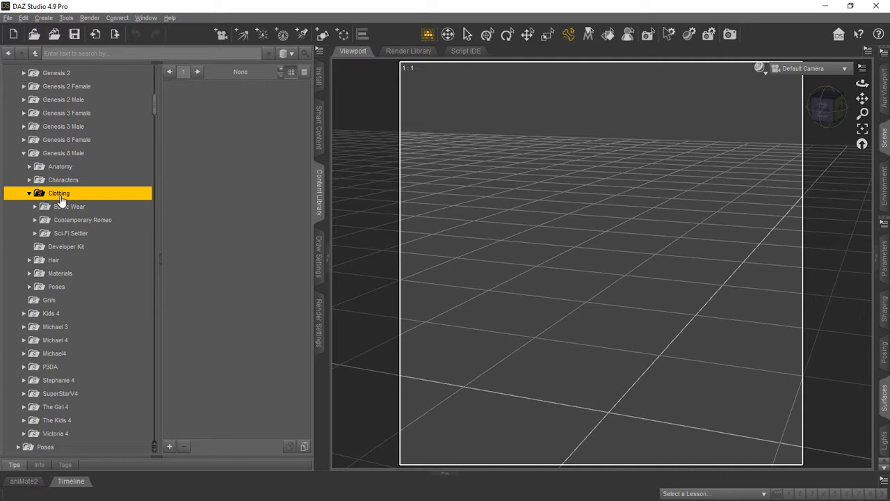
{"action": "right_click", "coordinate": [61, 199]}
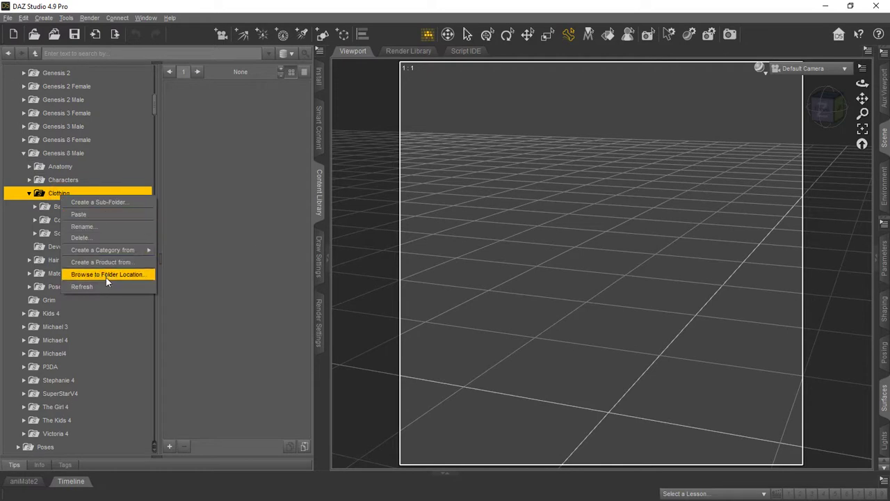
{"action": "left_click", "coordinate": [114, 201]}
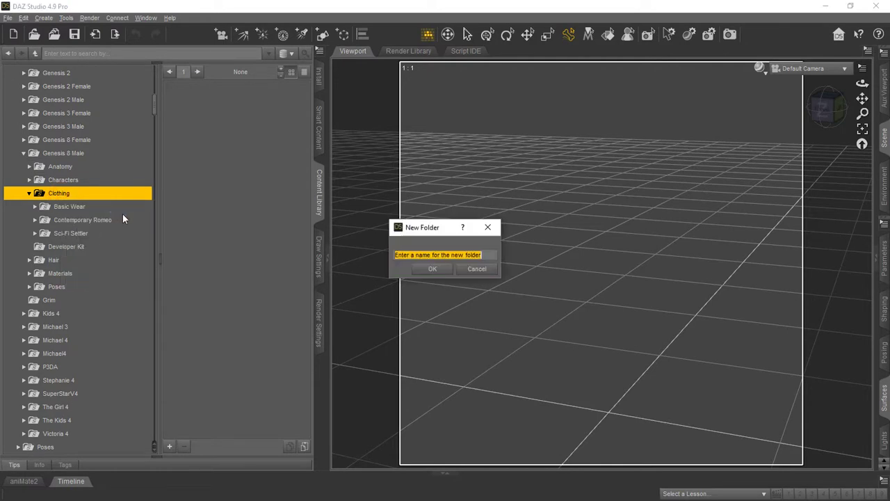
{"action": "type", "text": "SY Ultra Template"}
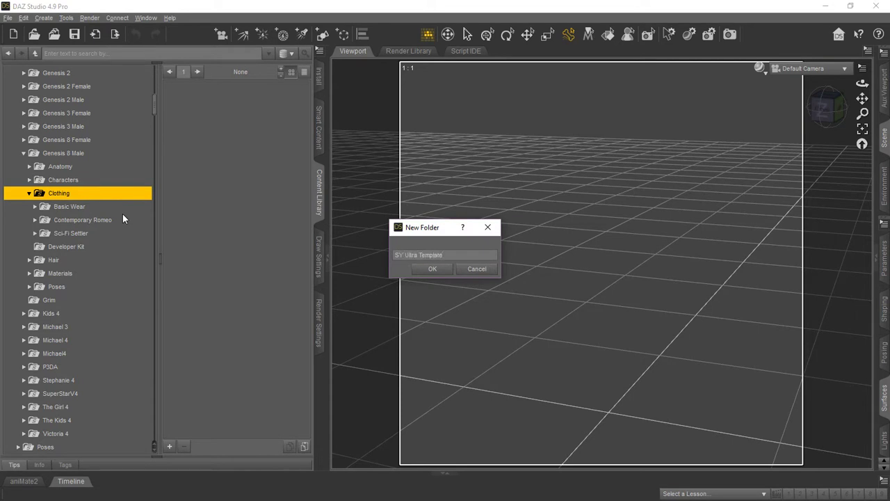
{"action": "key", "text": "Return"}
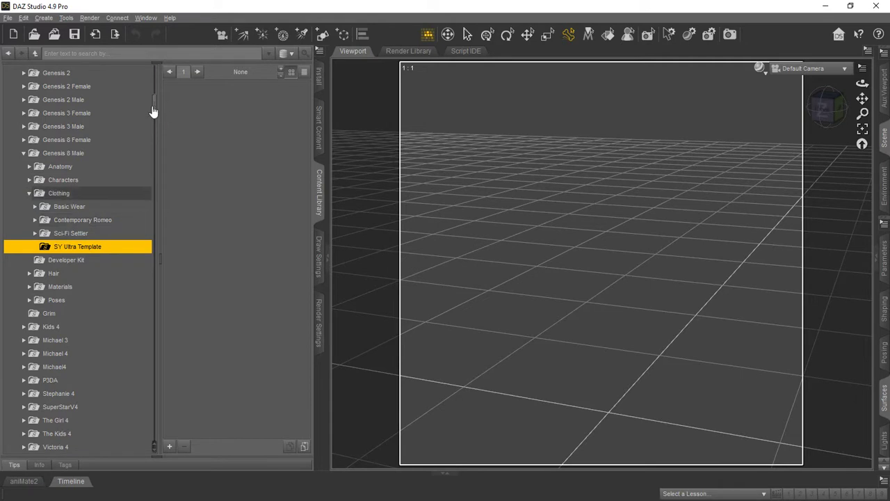
Select the PDF Manual link of the SY Ultra Templates Genesis 8 Male(s) product.
{"action": "left_click_drag", "start_coordinate": [155, 105], "coordinate": [154, 445]}
{"action": "left_click", "coordinate": [94, 261]}
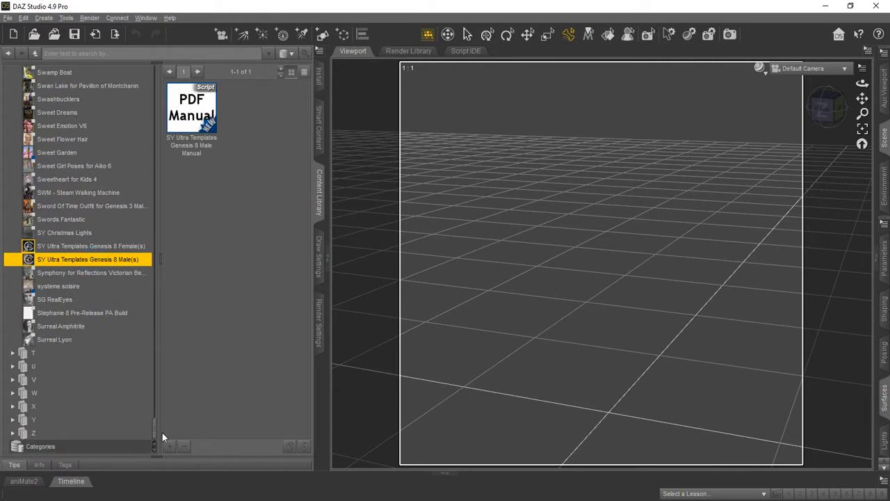
{"action": "left_click_drag", "start_coordinate": [155, 433], "coordinate": [164, 116]}
{"action": "scroll", "coordinate": [123, 133], "scroll_direction": "up", "scroll_amount": 2}
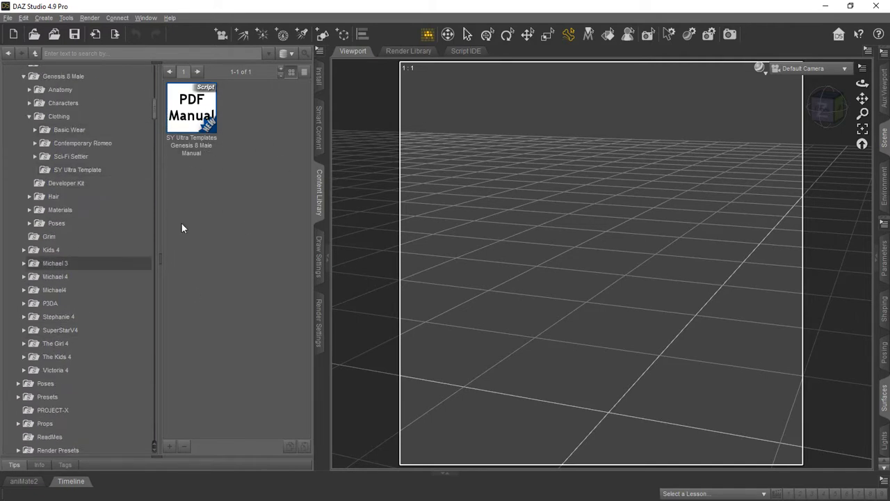
{"action": "left_click", "coordinate": [196, 119]}
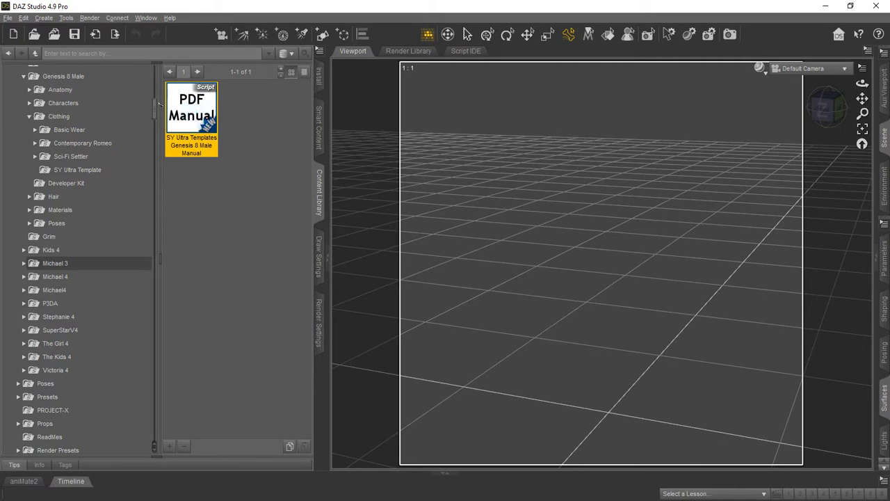
Check the Male SY Ultra Template folder holds the PDF Manual, then collapse Genesis 8 Male.
{"action": "left_click", "coordinate": [91, 173]}
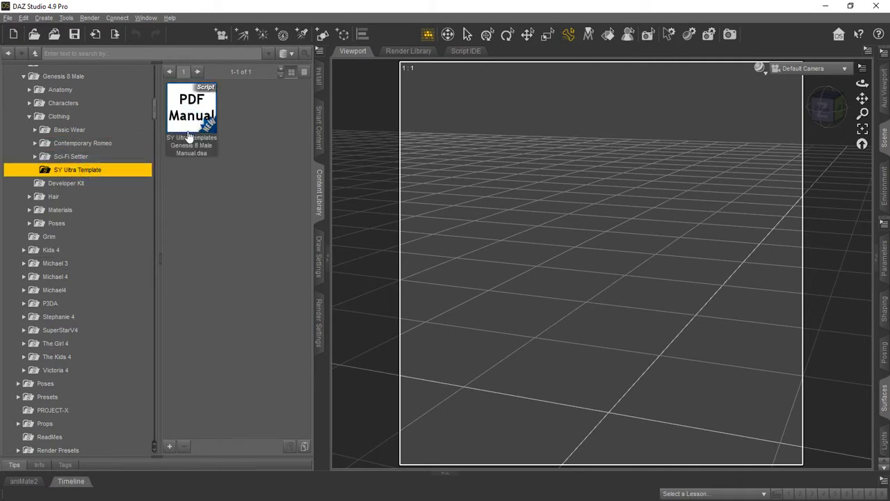
{"action": "left_click", "coordinate": [82, 157]}
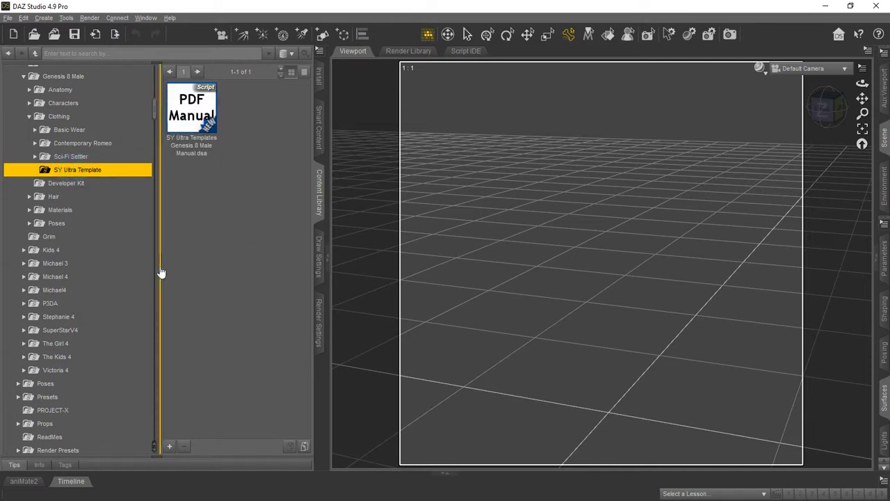
{"action": "scroll", "coordinate": [155, 113], "scroll_direction": "up", "scroll_amount": 3}
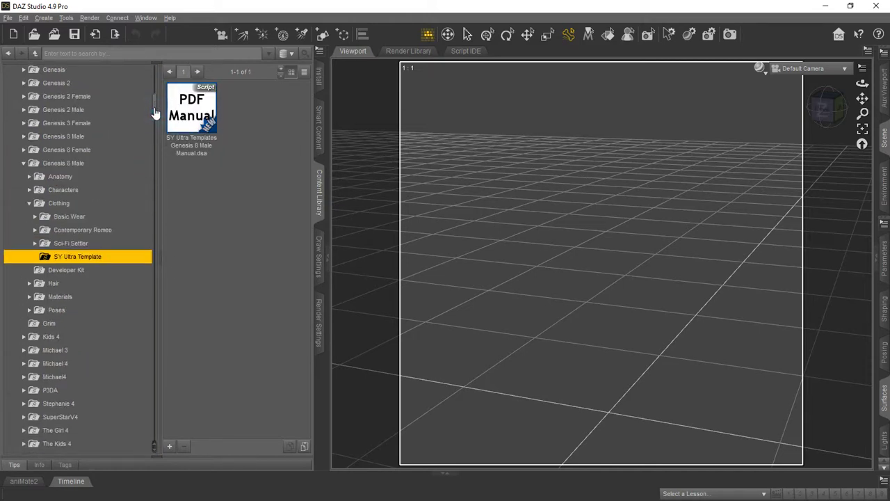
{"action": "scroll", "coordinate": [155, 112], "scroll_direction": "up", "scroll_amount": 1}
{"action": "scroll", "coordinate": [155, 113], "scroll_direction": "up", "scroll_amount": 1}
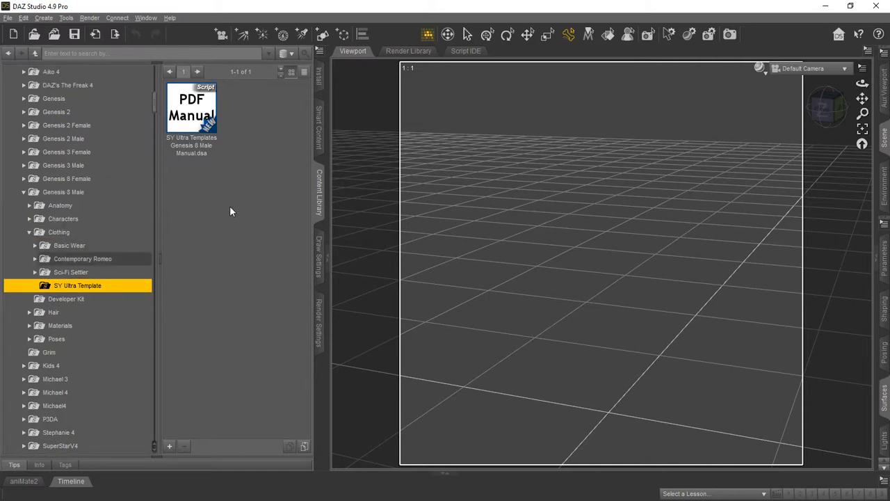
{"action": "left_click", "coordinate": [25, 194]}
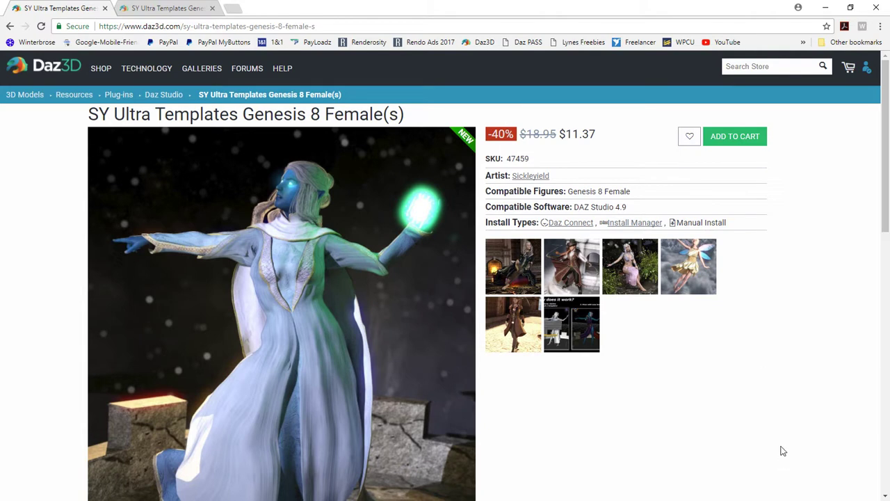
Switch to the browser tab with the SY Ultra Templates Genesis 8 Male(s) store page.
{"action": "left_click", "coordinate": [170, 8]}
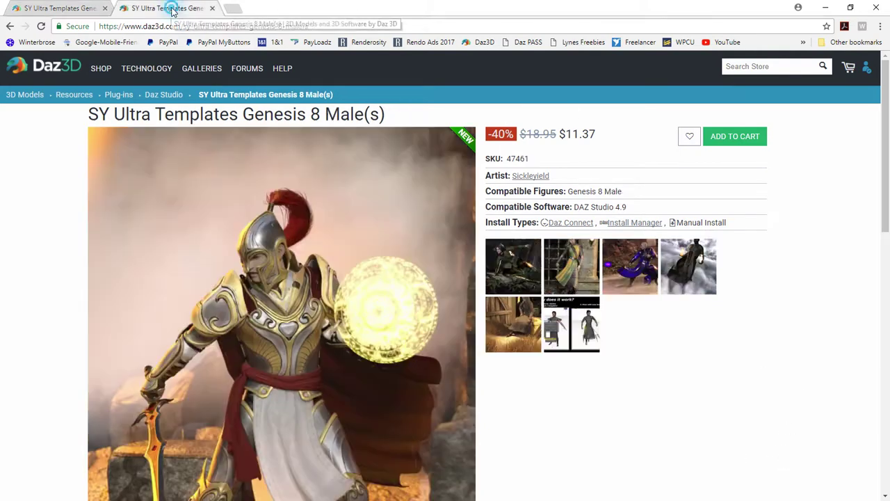